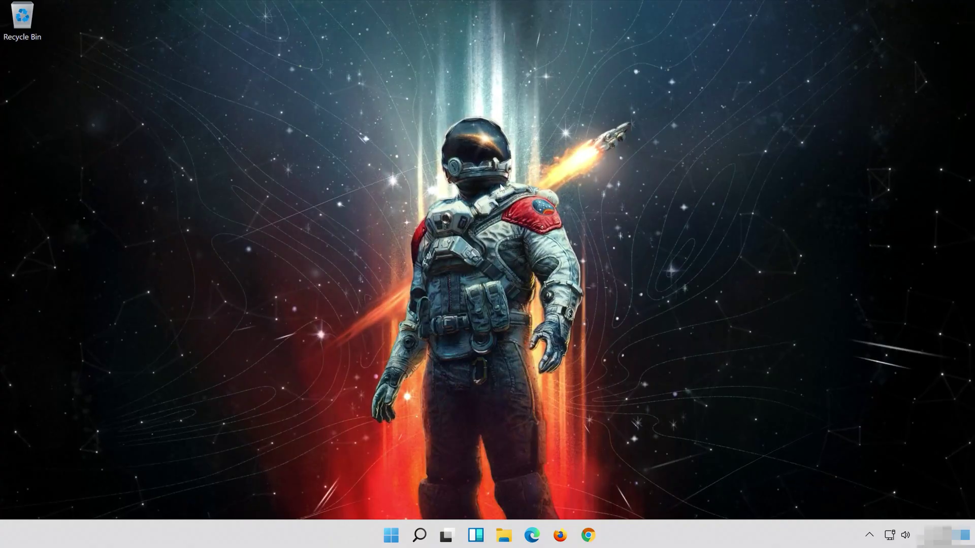
Step: Search Windows for "control panel" and open the Control Panel app
click(419, 535)
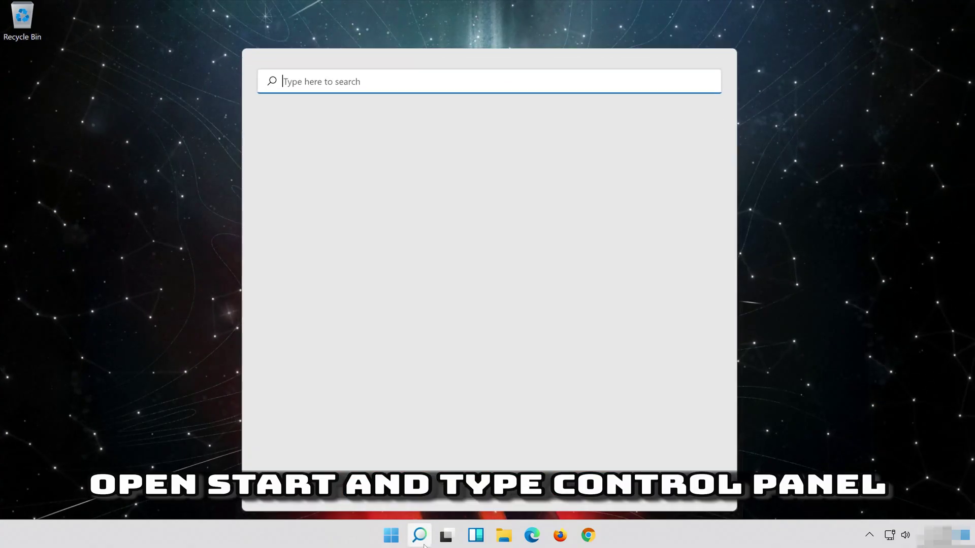
text(c)
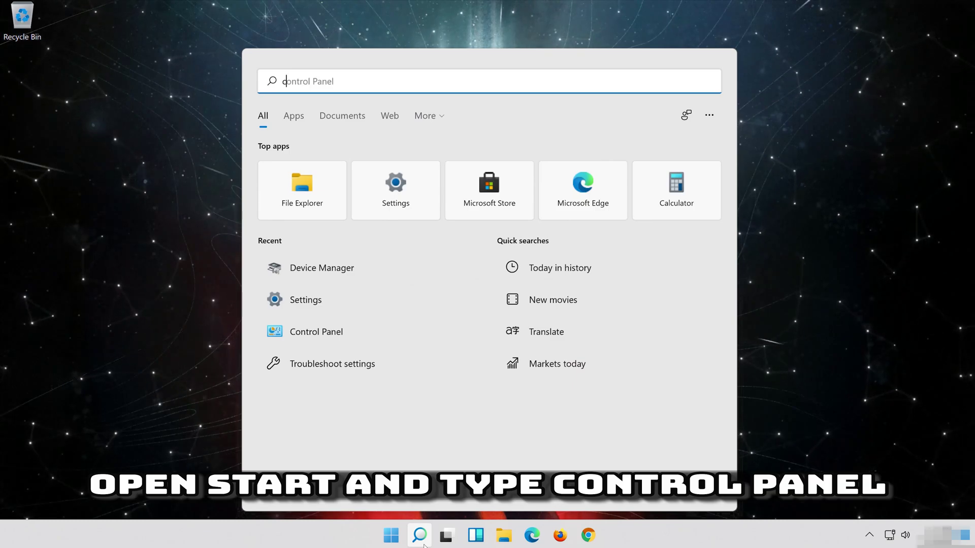
text(ontrol)
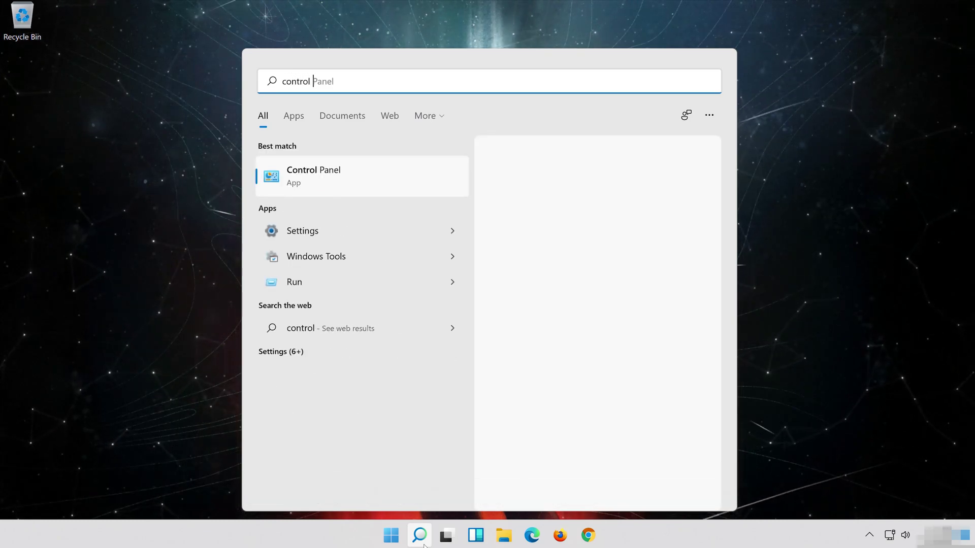
text( pane)
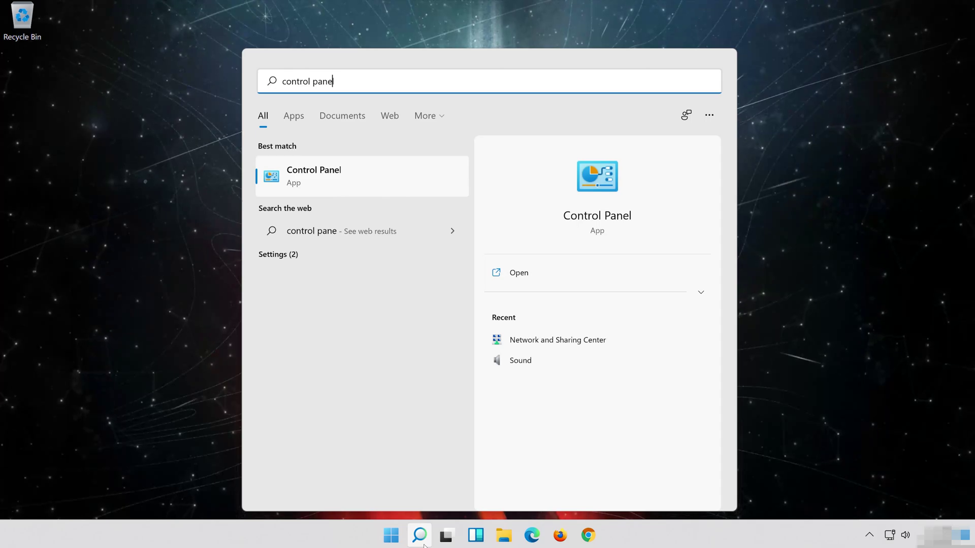
text(l)
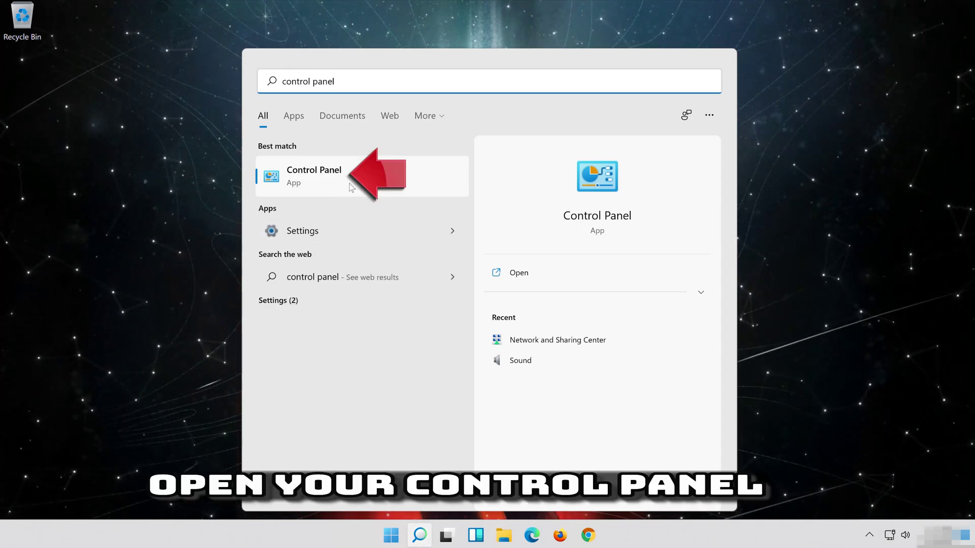
click(411, 173)
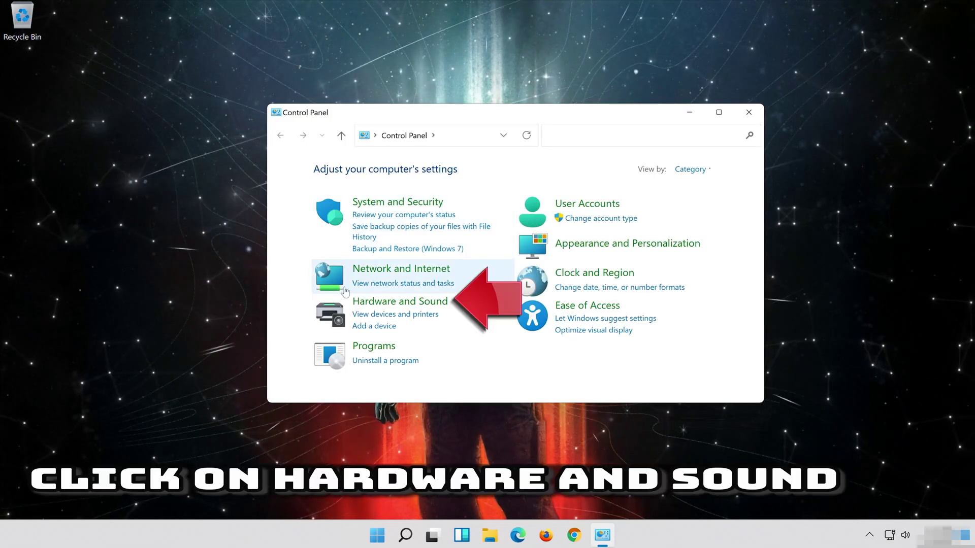
Step: Open the Sound settings from the Hardware and Sound category, centre the dialog on the desktop and close the Control Panel window
click(406, 303)
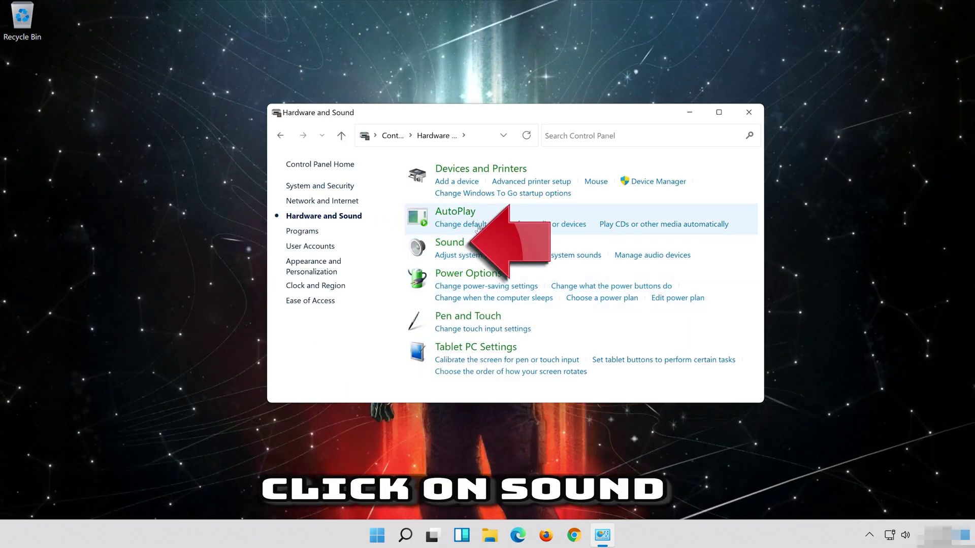
click(449, 243)
drag(162, 36, 513, 109)
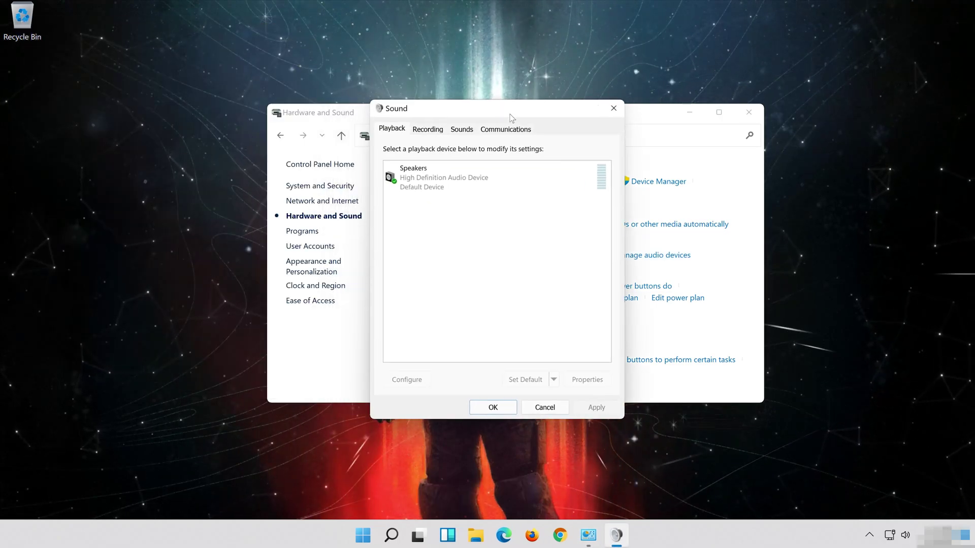
click(753, 111)
Step: Open the properties of the Speakers playback device
click(468, 164)
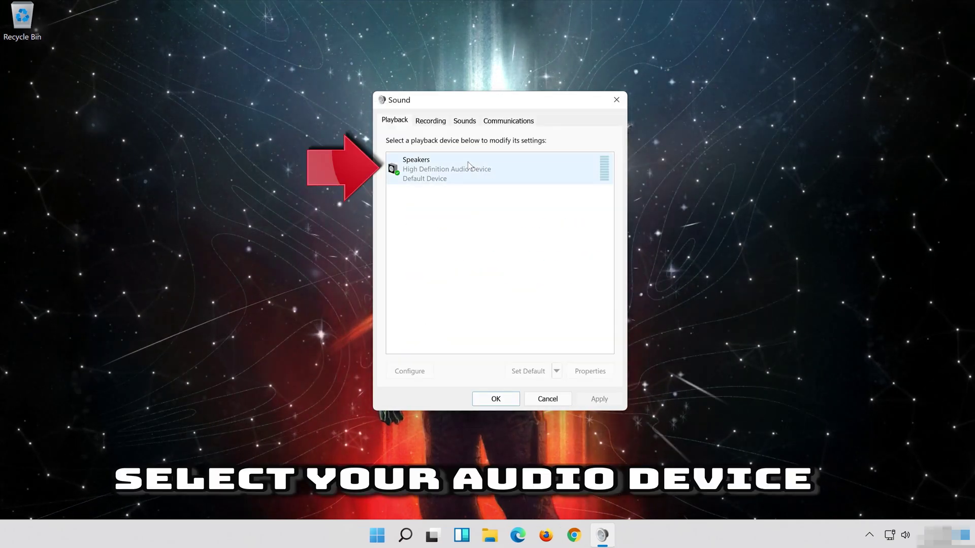
click(468, 165)
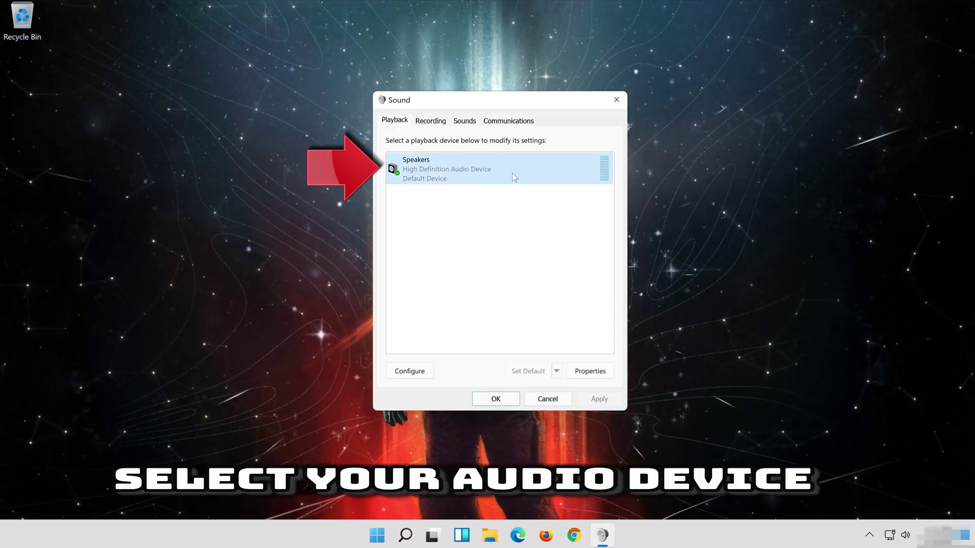
right_click(501, 162)
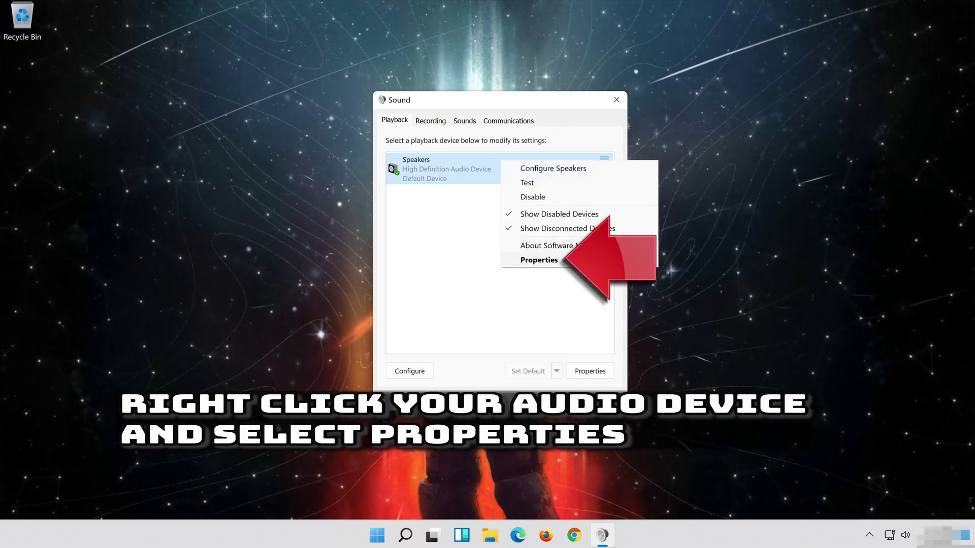
click(579, 261)
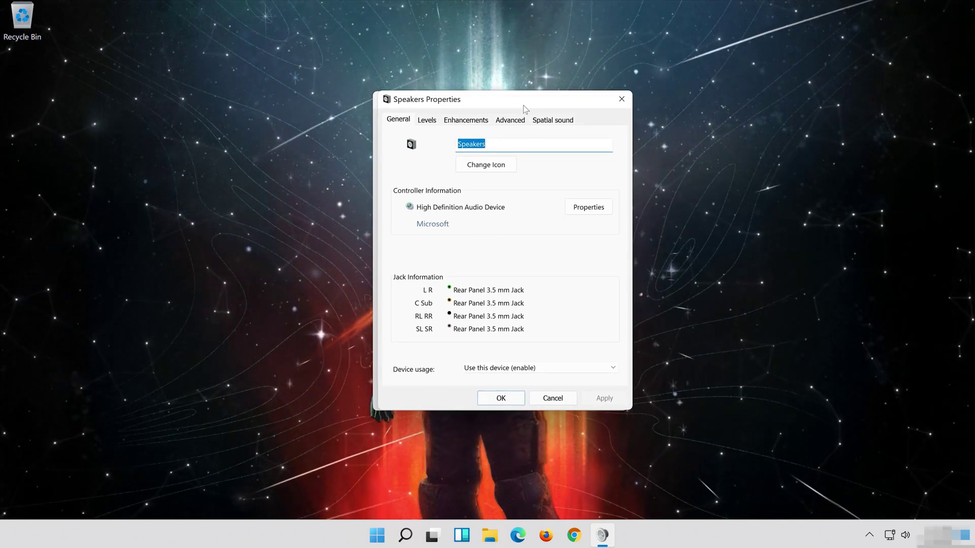
Step: Disable all enhancements for the Speakers, apply the change and close both sound dialogs
click(480, 119)
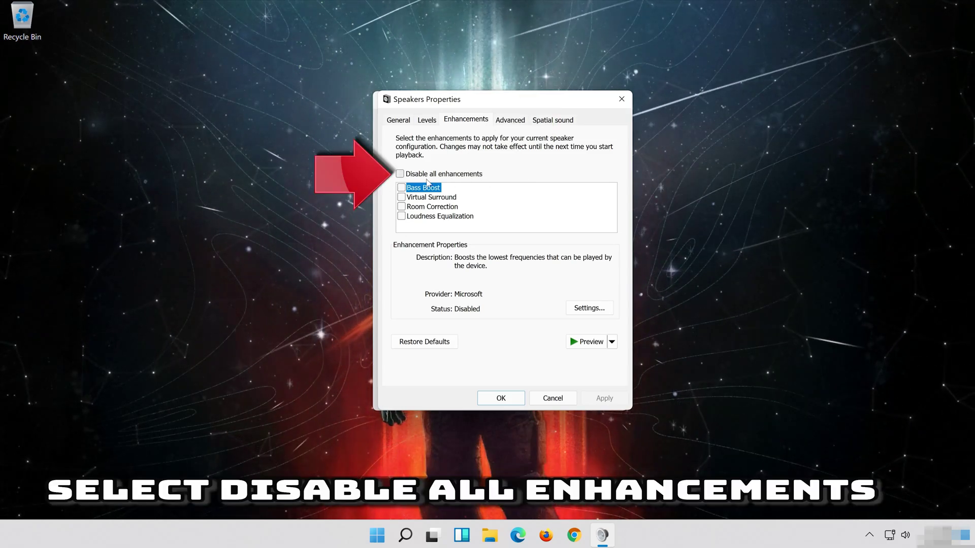
click(404, 175)
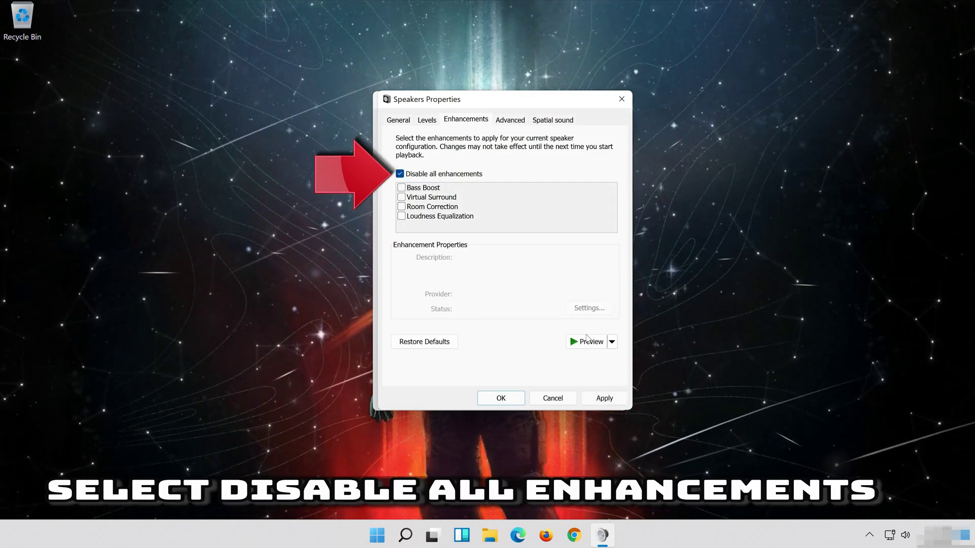
click(617, 397)
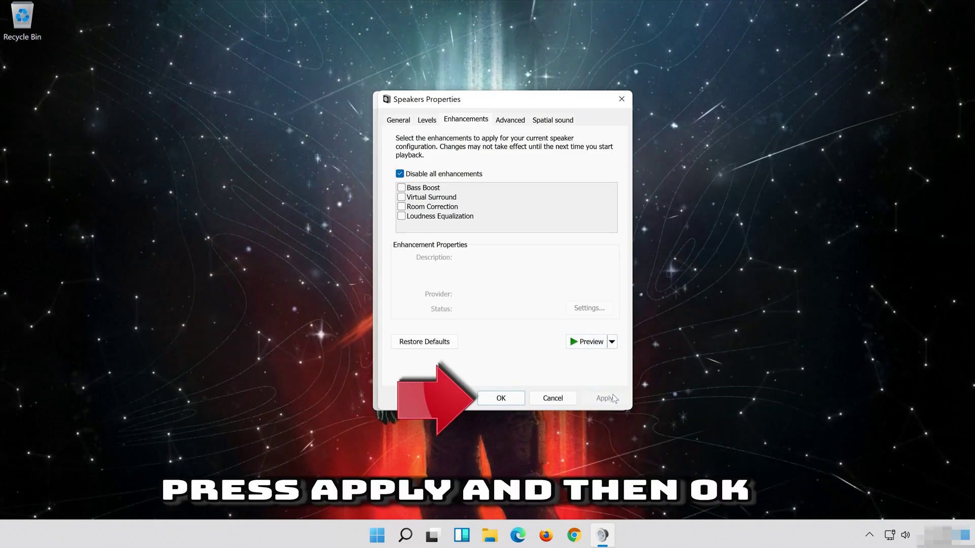
click(517, 400)
click(495, 400)
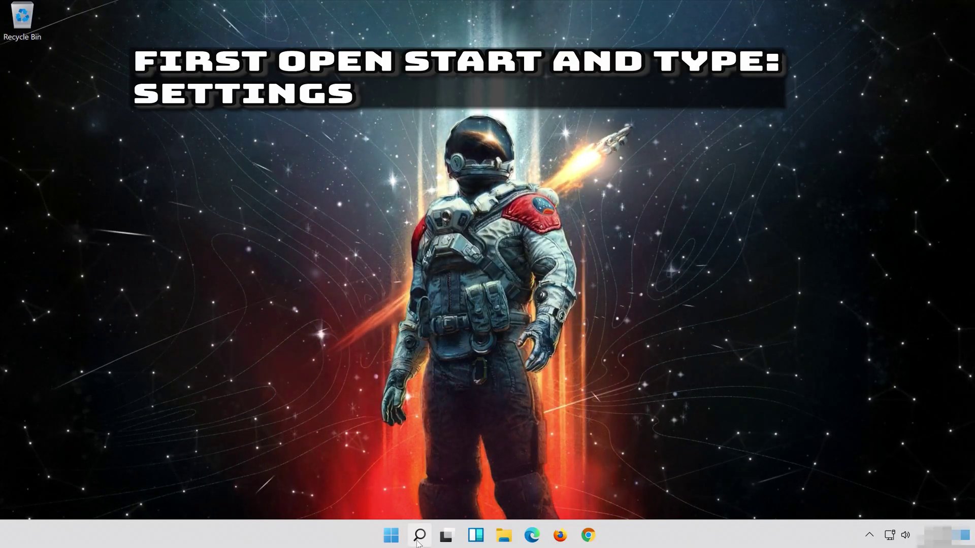
Step: Search Windows for "settings" and open the Settings app
click(418, 538)
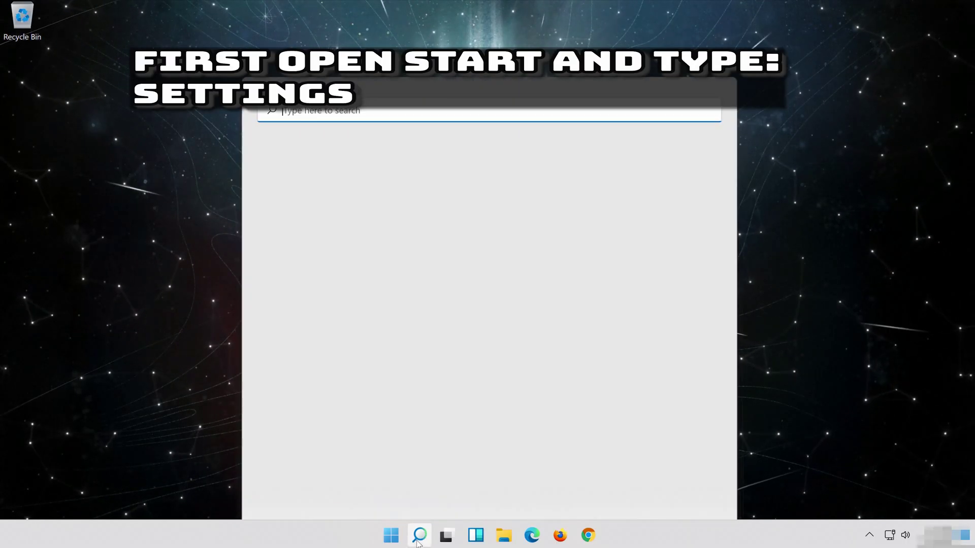
text(settings)
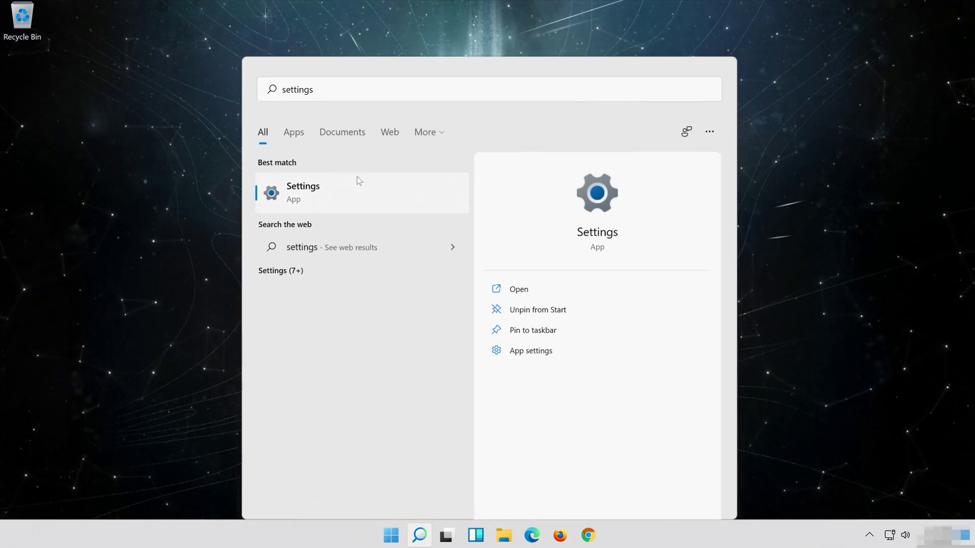
click(359, 180)
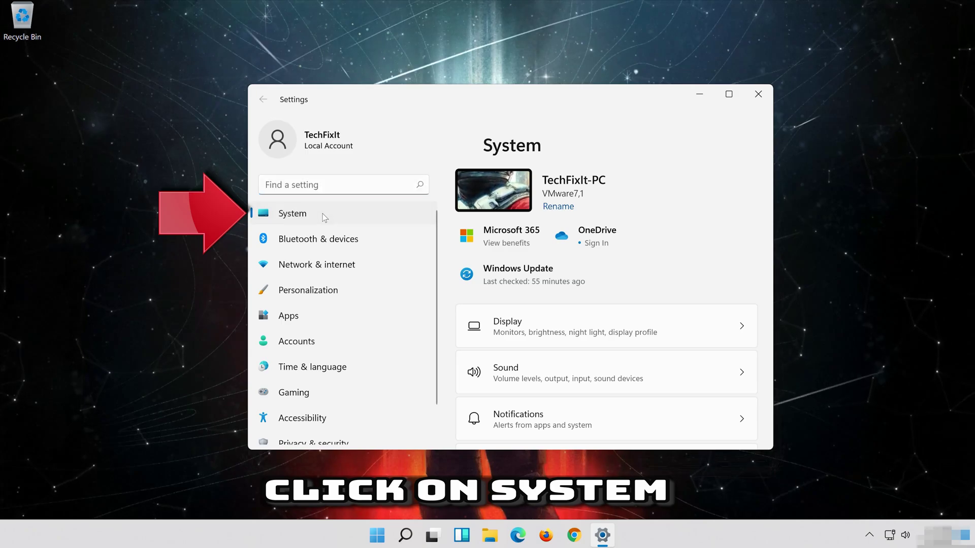
Step: Open the Other troubleshooters page within the System Troubleshoot settings
scroll(555, 355, down, 5)
scroll(551, 358, down, 5)
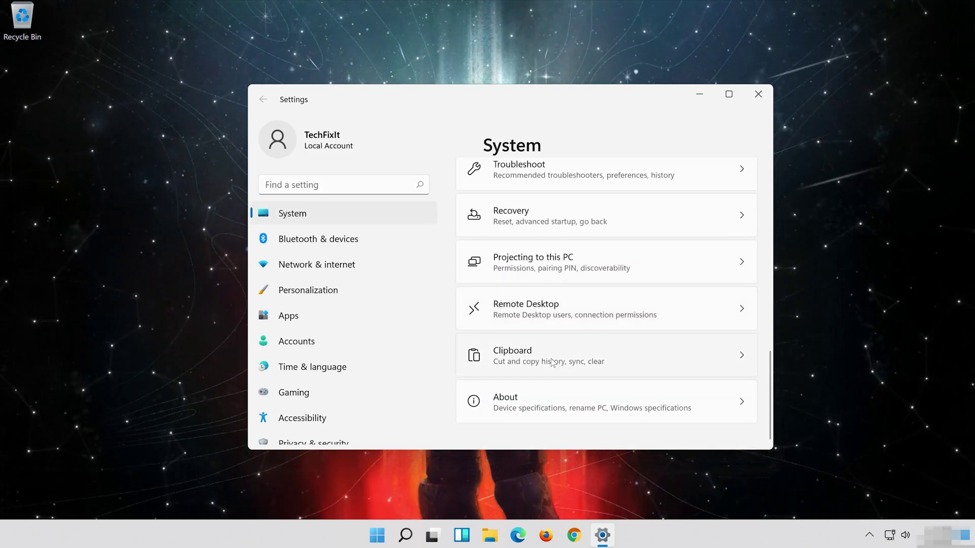
scroll(551, 361, up, 3)
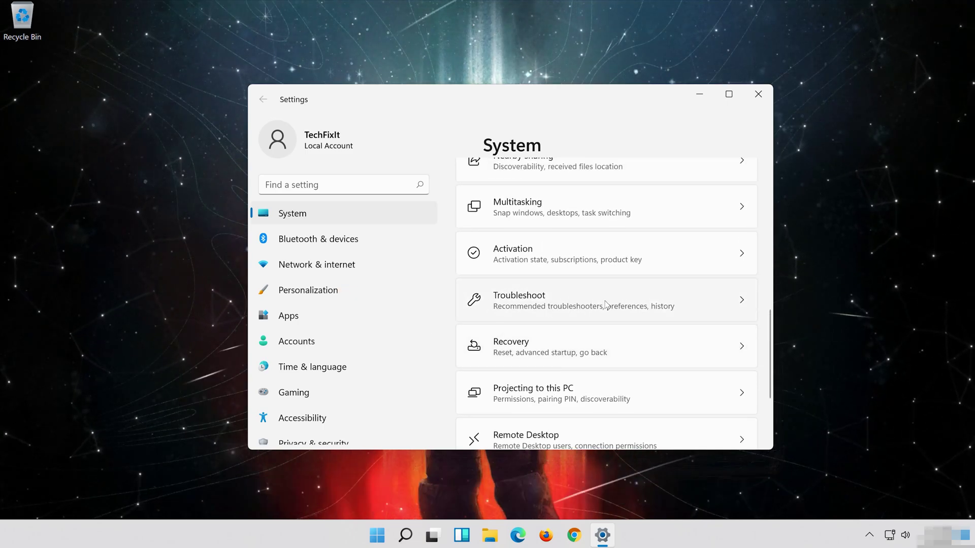
click(605, 303)
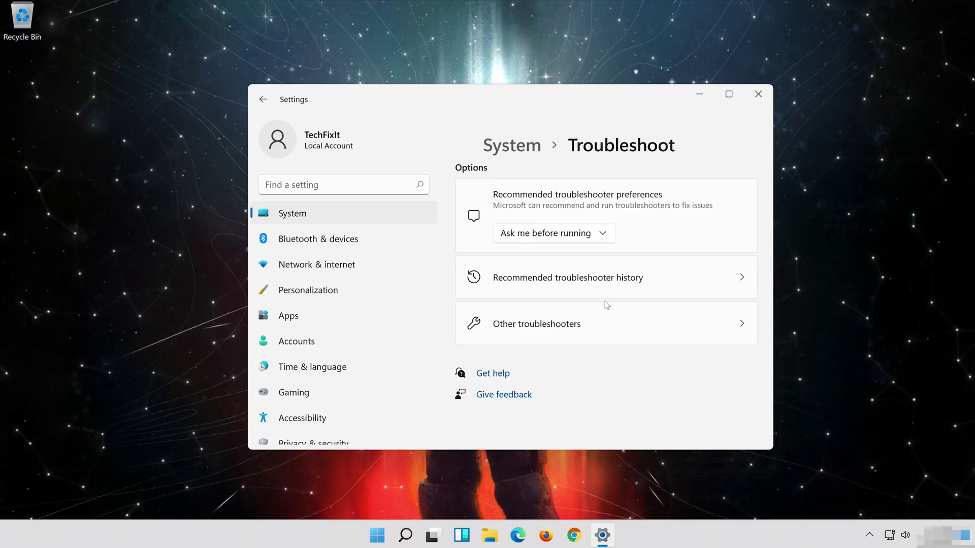
click(611, 328)
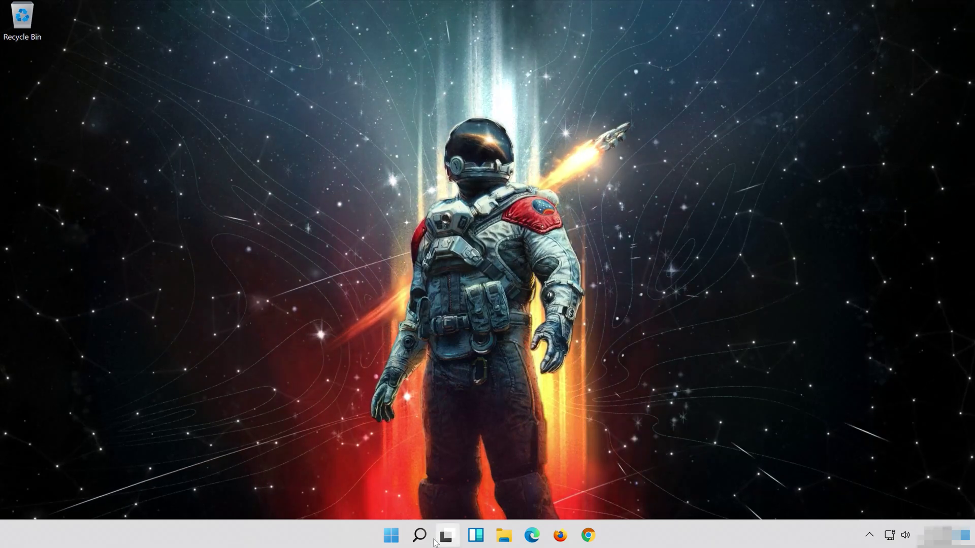
Step: Find Control Panel through a Windows search for "control panel" and open it
click(424, 539)
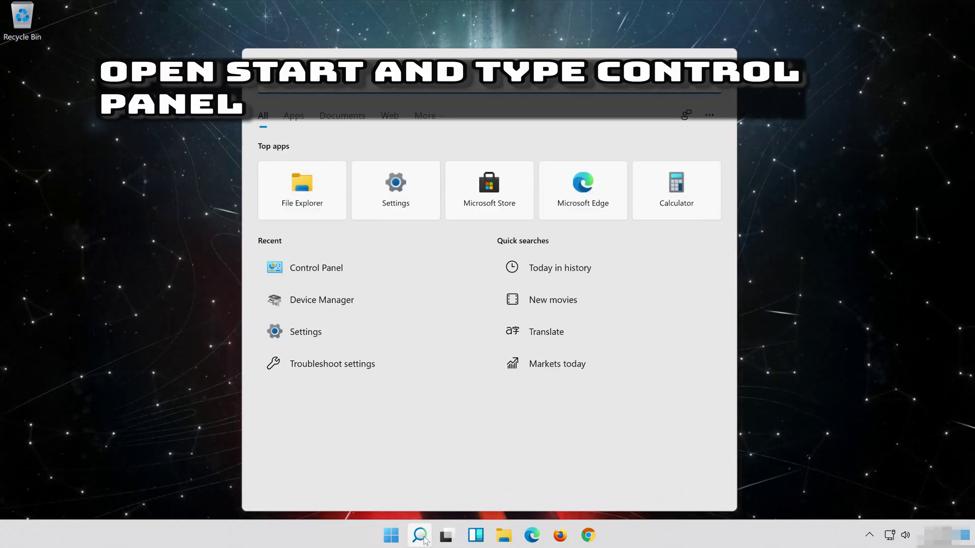
text(control p)
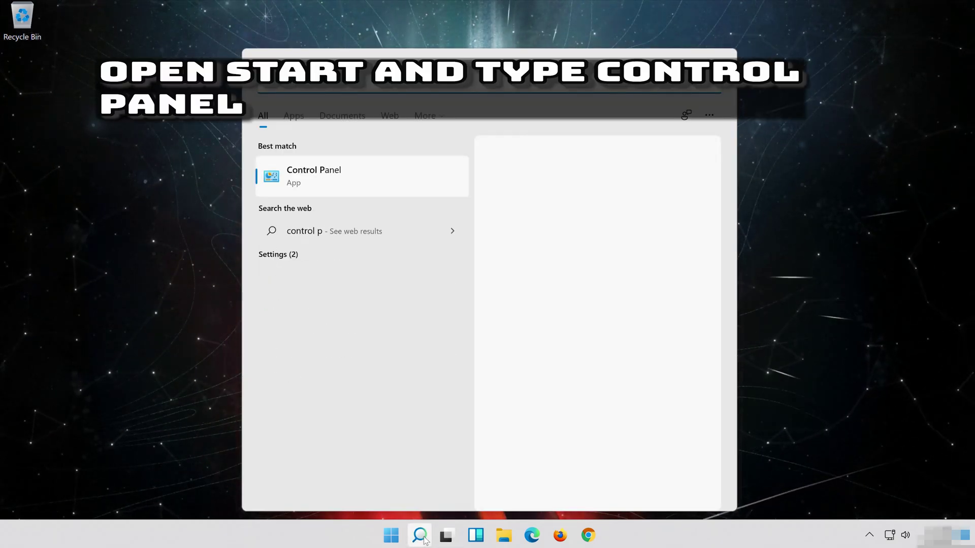
text(anel)
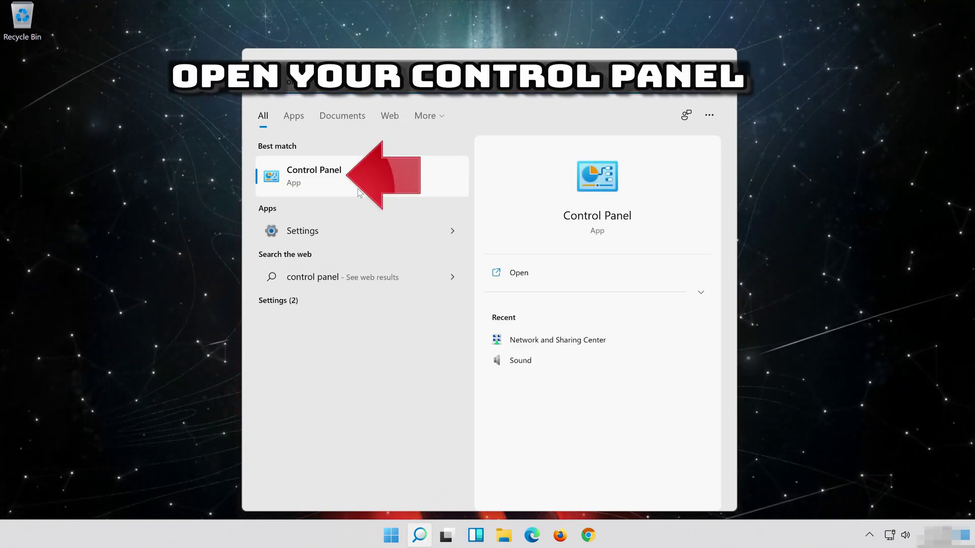
click(406, 174)
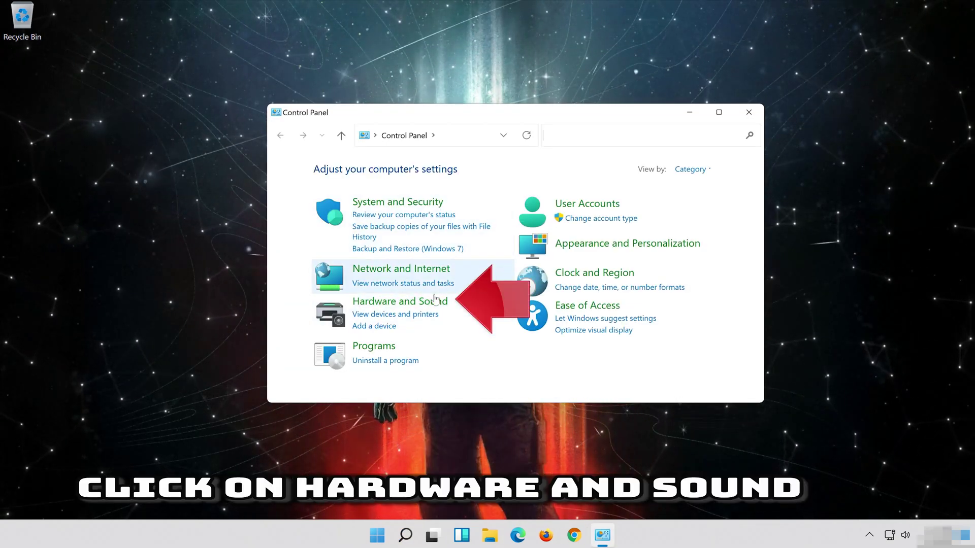
Step: Open the Sound settings from the Hardware and Sound category and move the dialog towards the centre of the desktop
click(427, 308)
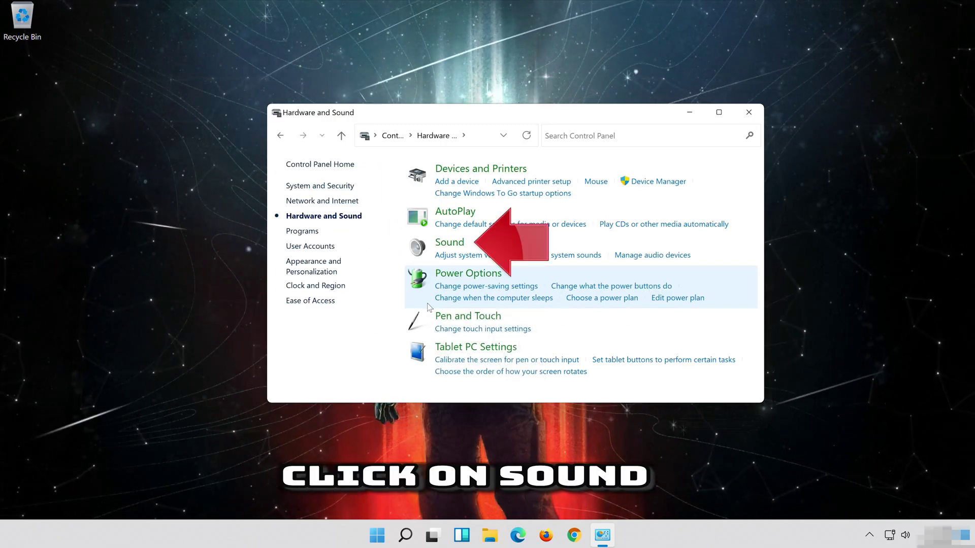
click(442, 247)
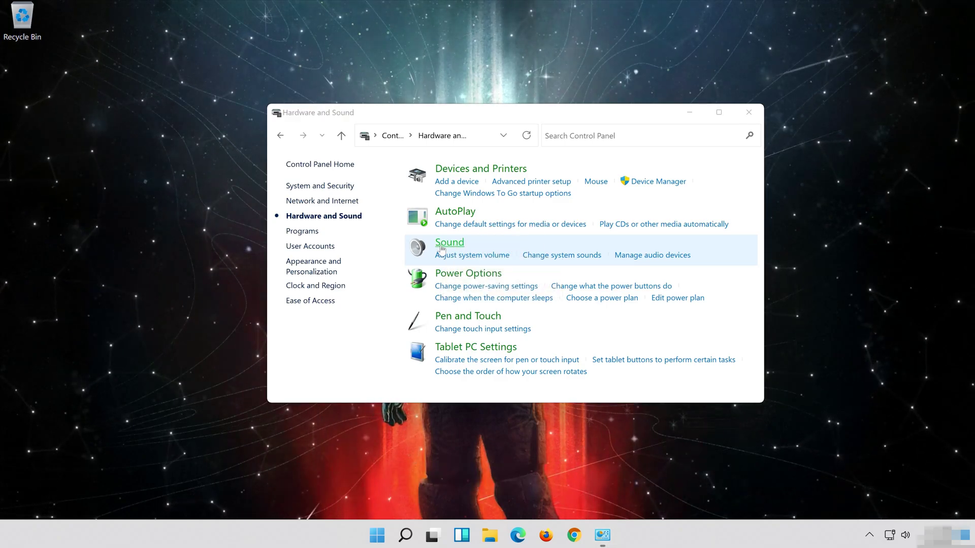
drag(162, 38, 526, 89)
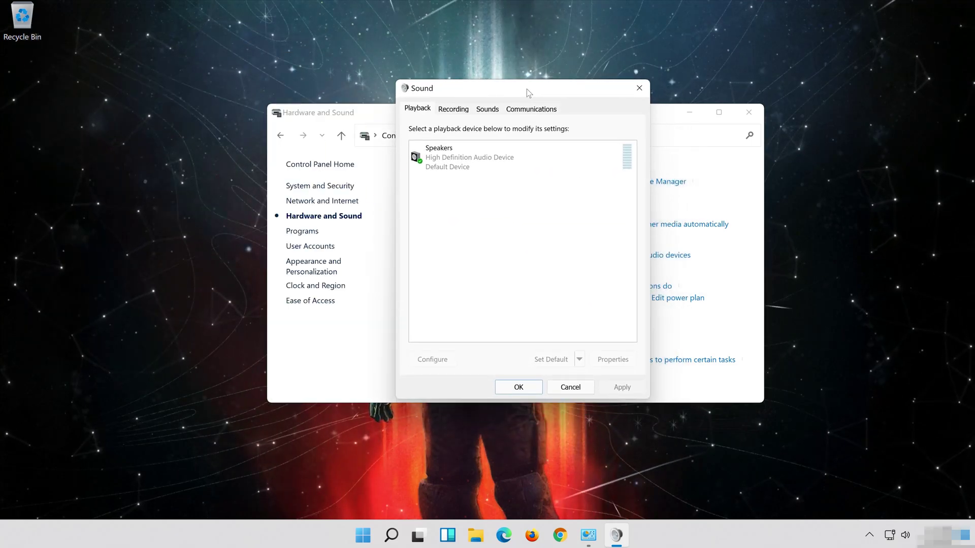
Step: Select the Speakers playback device and open its properties
click(426, 154)
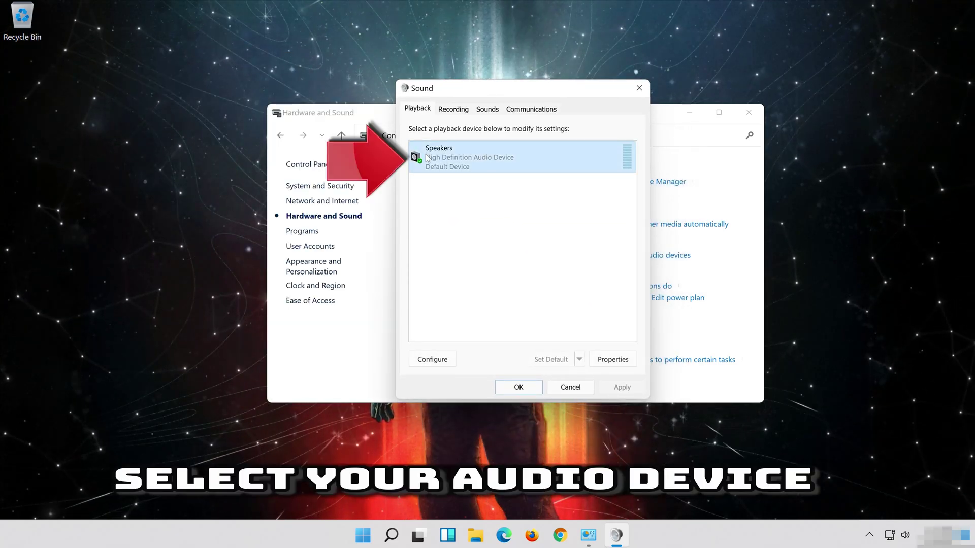
right_click(518, 166)
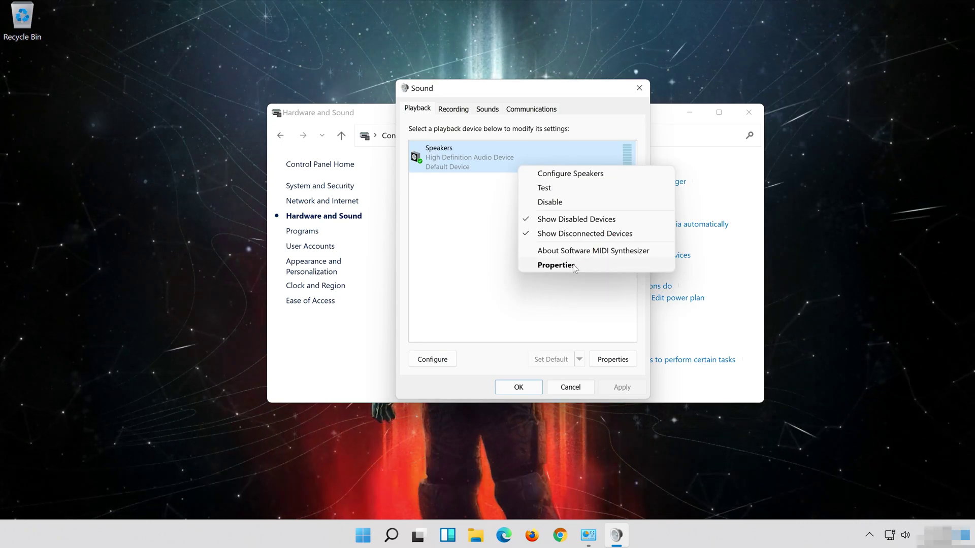
click(555, 265)
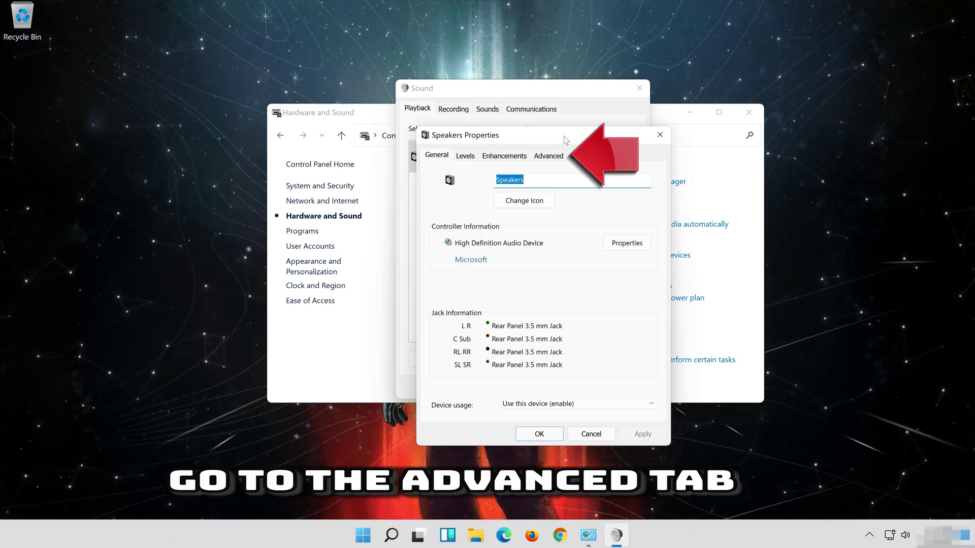
Step: Set the Speakers' default format to 16 bit, 48000 Hz (DVD Quality) and confirm both the properties and Sound dialogs
click(552, 155)
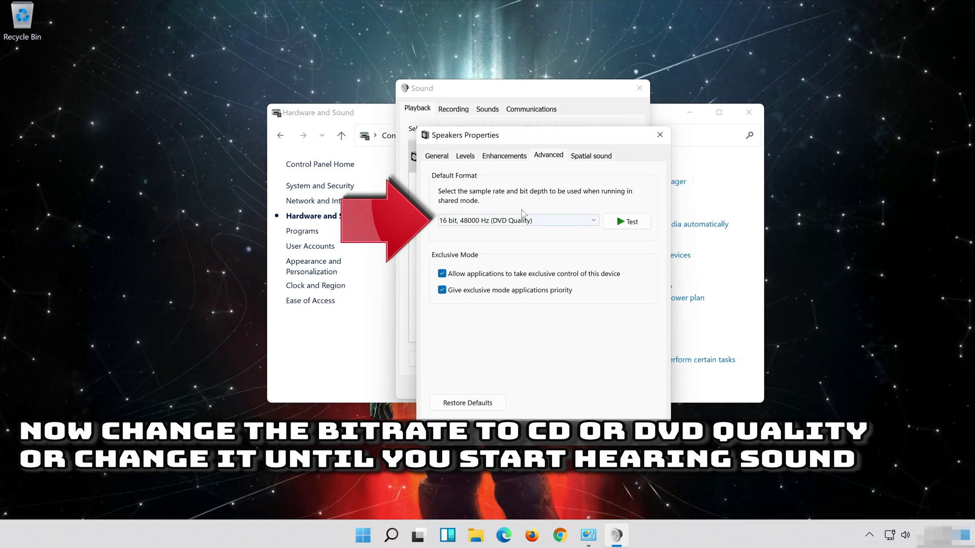
click(490, 221)
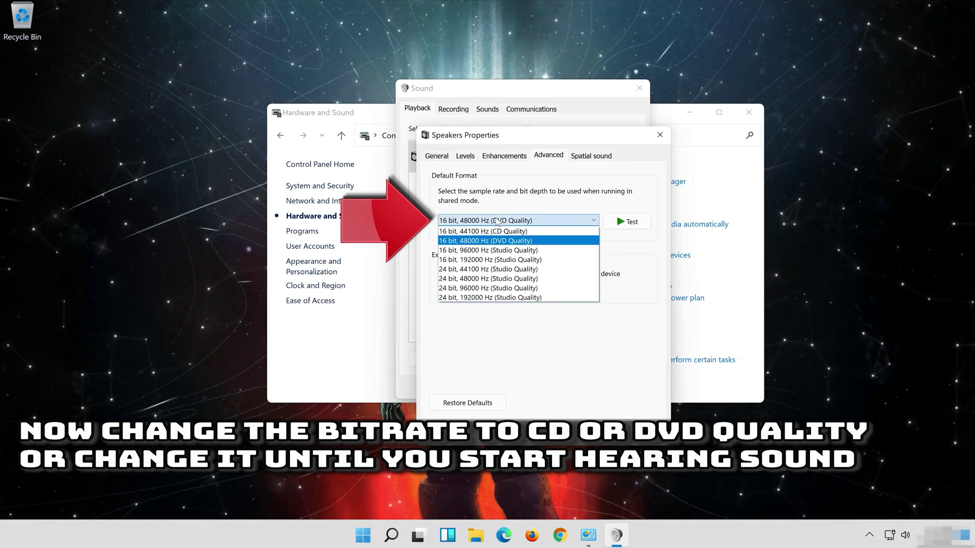
click(521, 241)
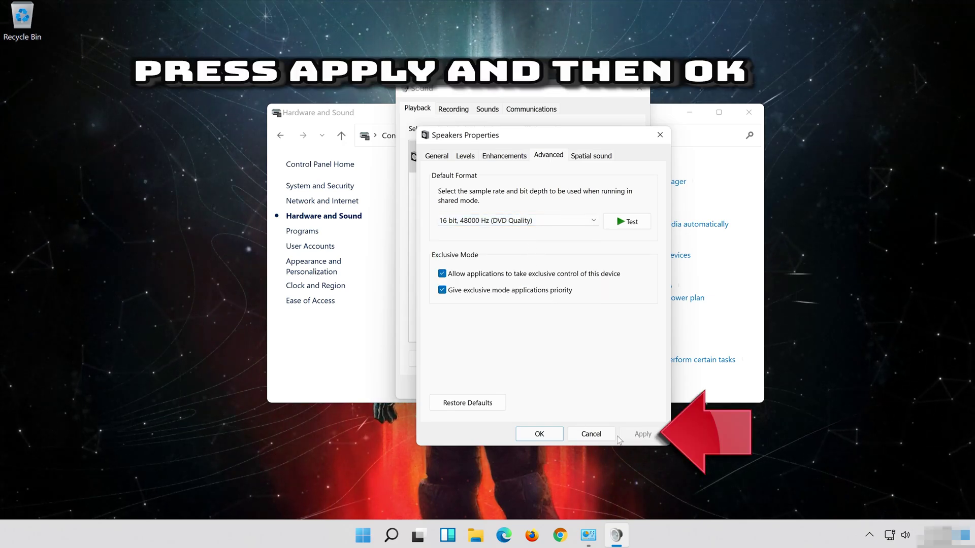
click(537, 434)
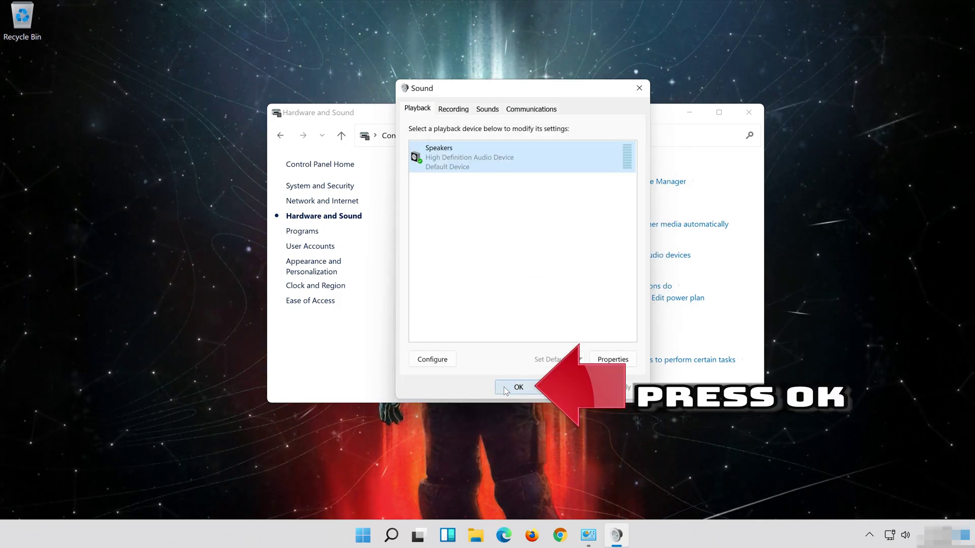
click(505, 389)
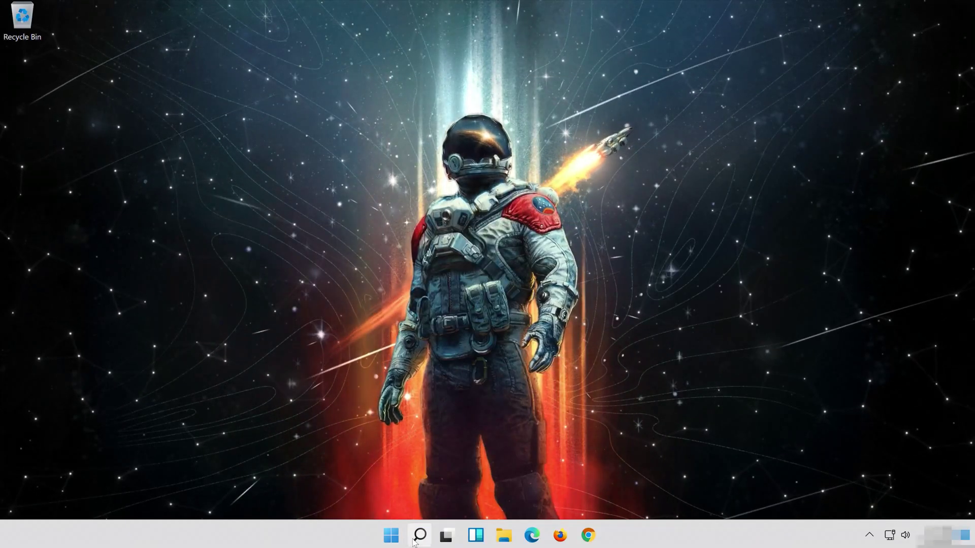
Step: Find Device Manager through a Windows search for "device manager", open it and move its window towards the centre of the desktop
click(414, 543)
text(device manager)
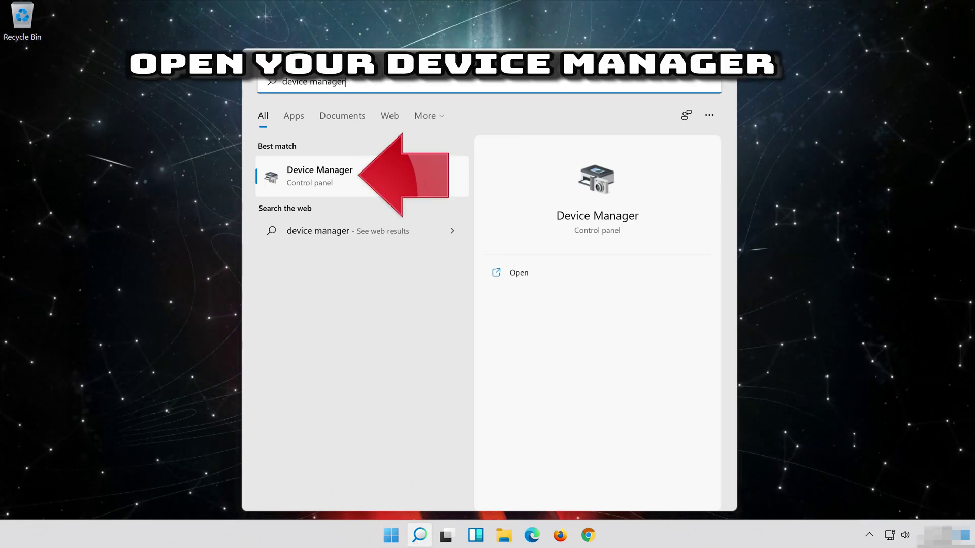
click(363, 188)
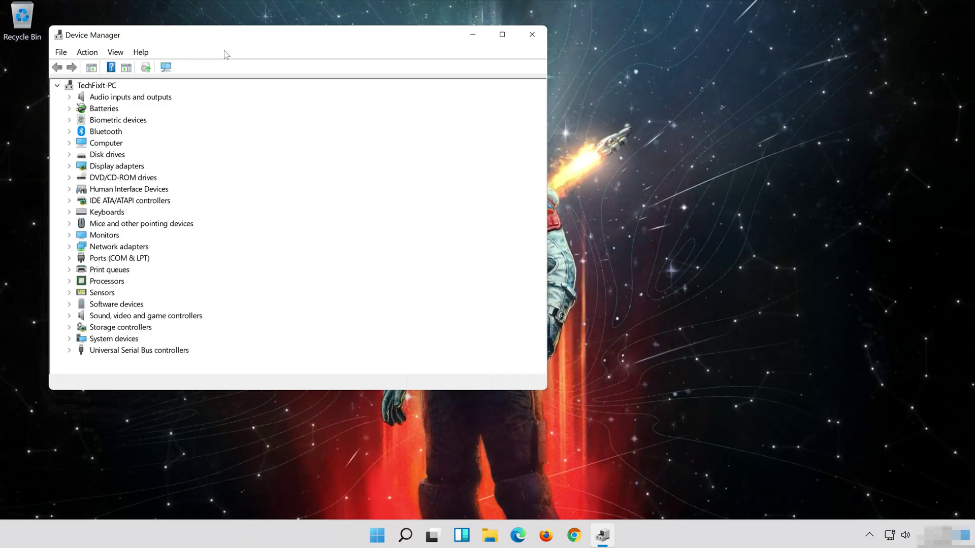
drag(226, 38, 476, 73)
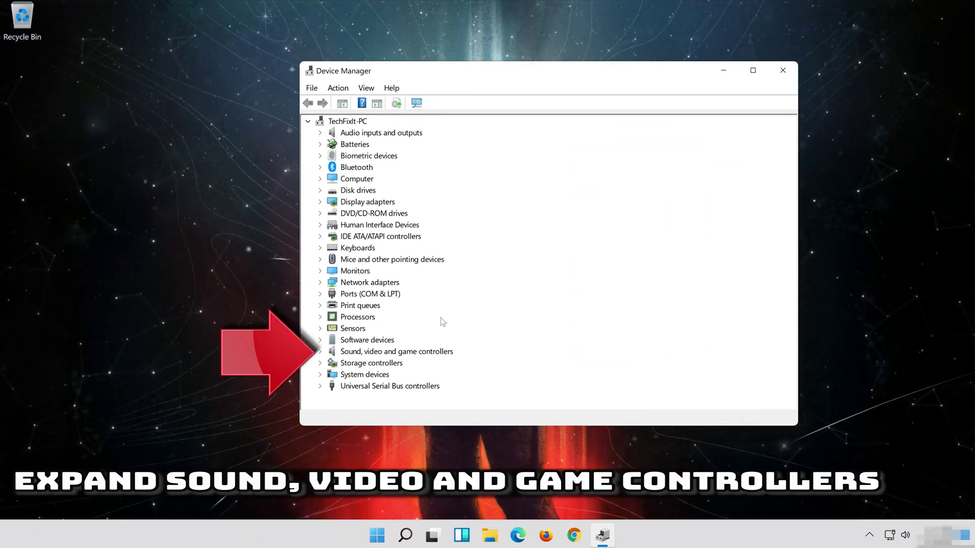
Step: Open the driver properties of the High Definition Audio Device under Sound, video and game controllers
click(320, 351)
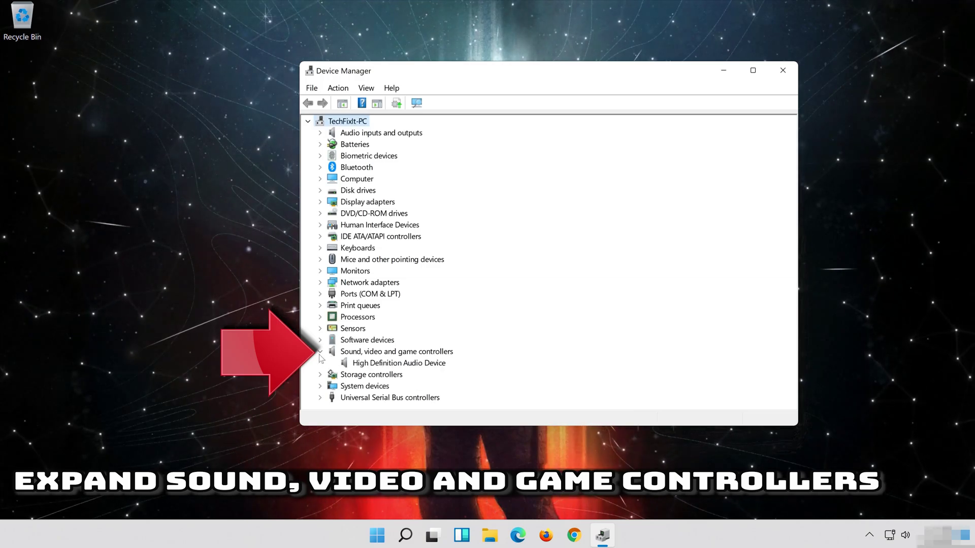
click(361, 367)
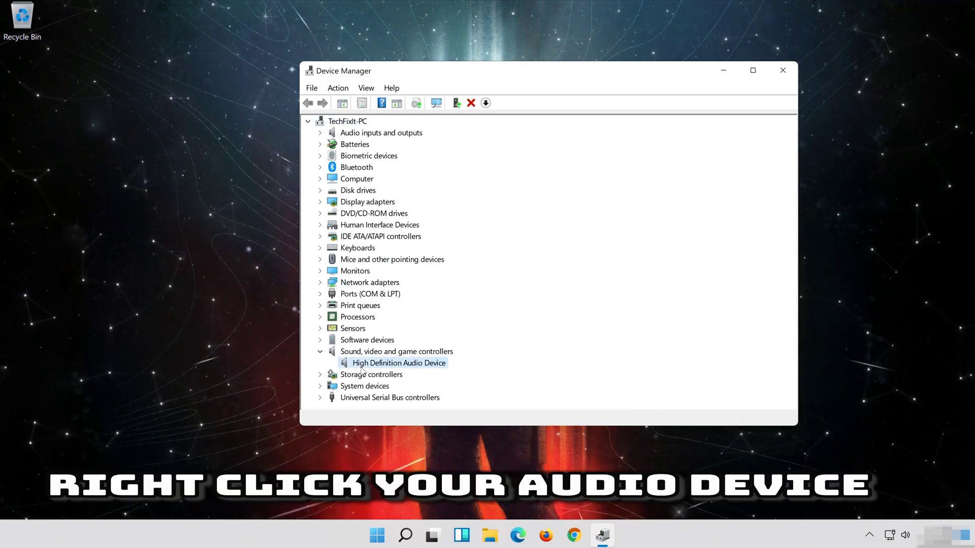
right_click(435, 368)
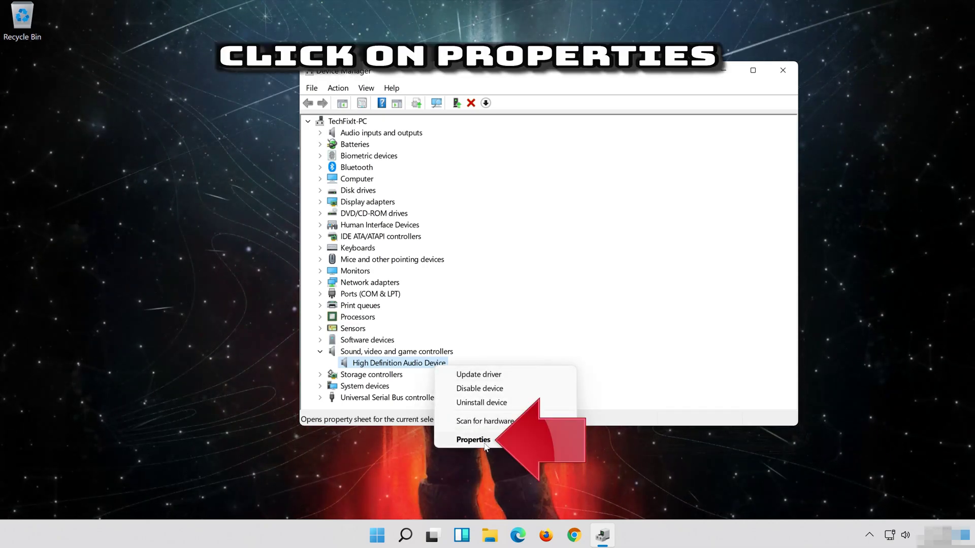
click(512, 440)
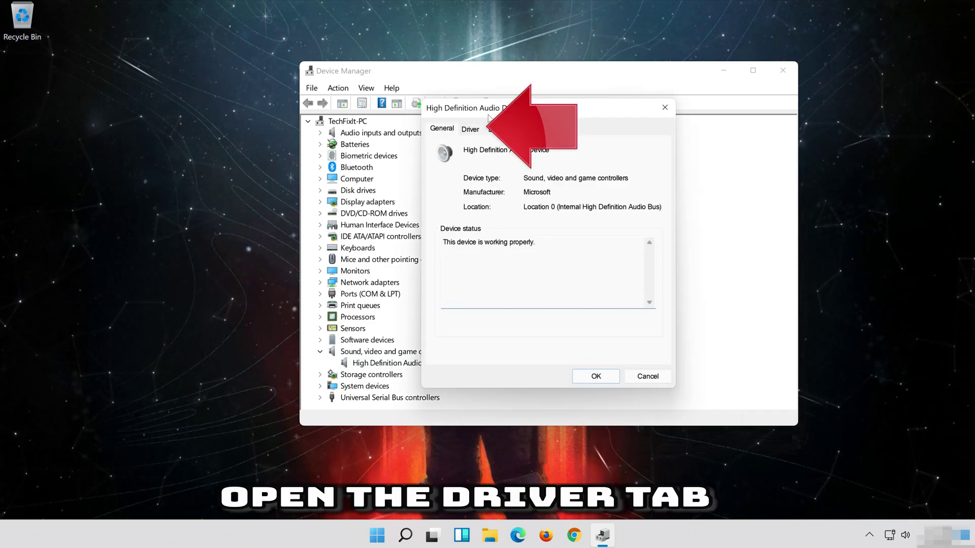
click(470, 129)
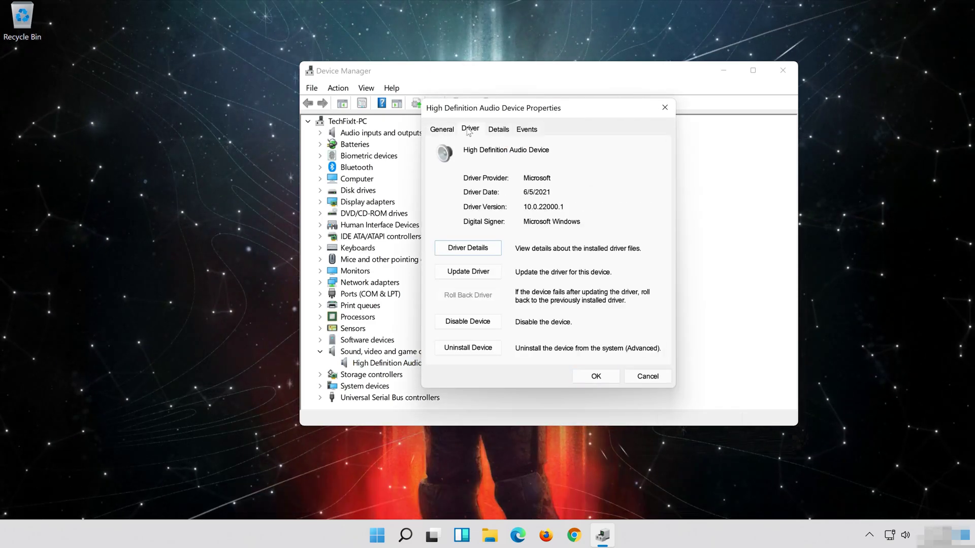
Step: Start a manual driver update for the audio device, choosing to pick from the list of available drivers on the computer
click(470, 277)
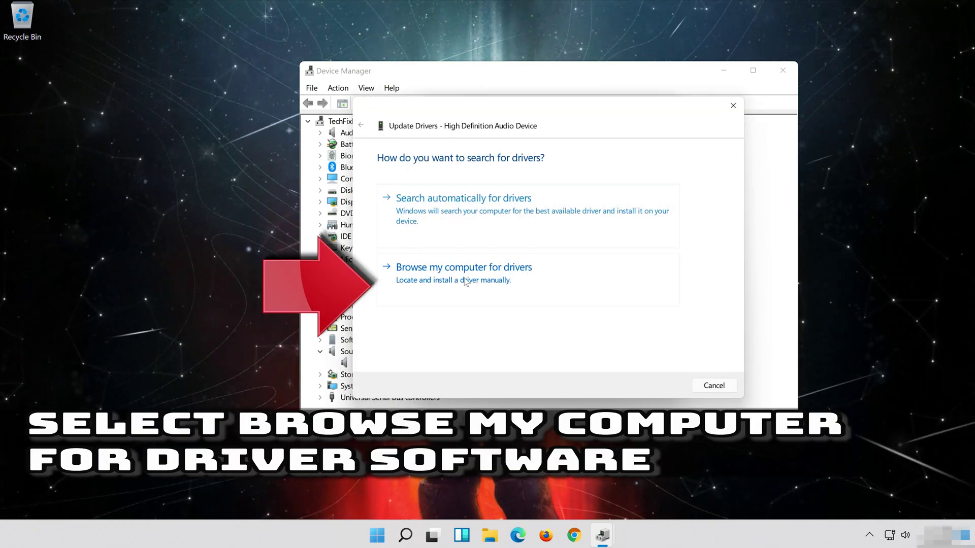
click(524, 279)
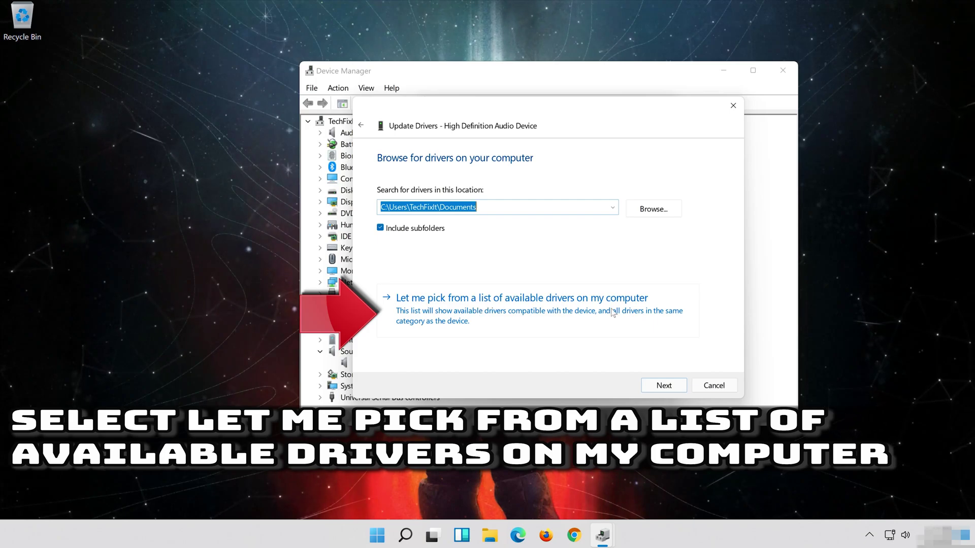
click(477, 321)
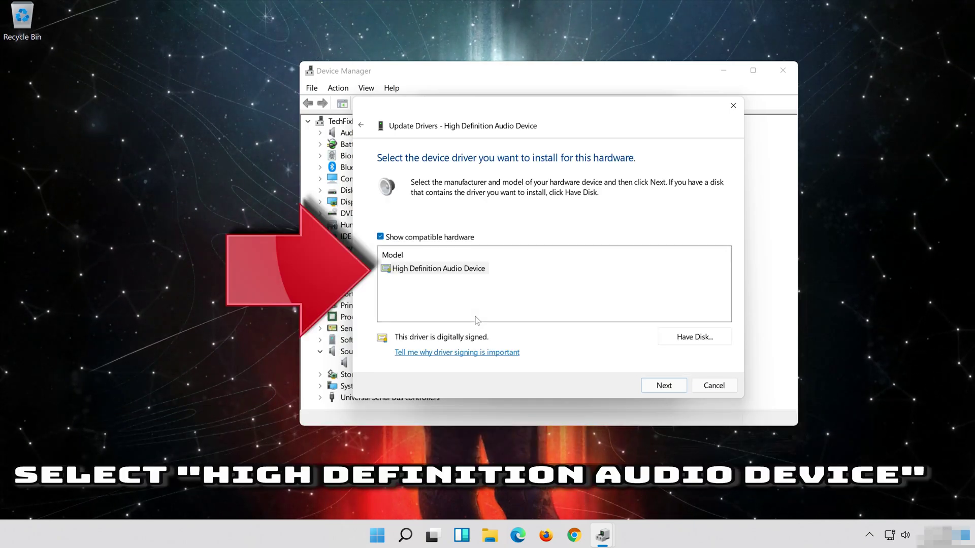
Step: Install the High Definition Audio Device driver, accept the compatibility warning and close the update wizard
click(460, 270)
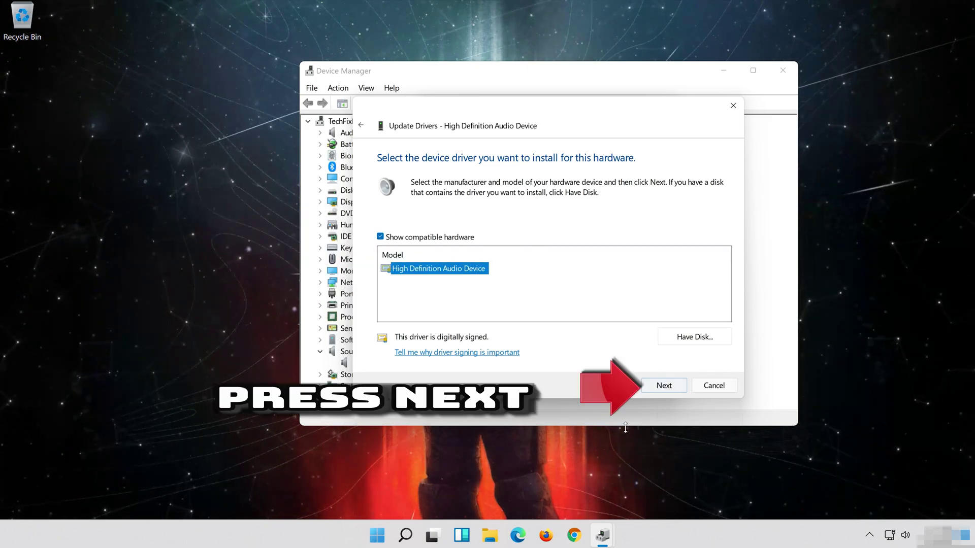
click(674, 389)
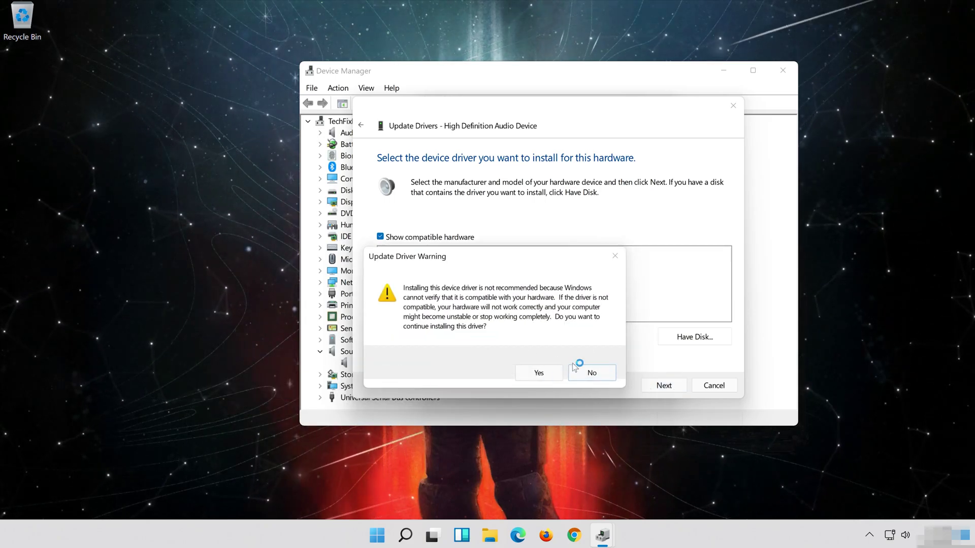
click(538, 374)
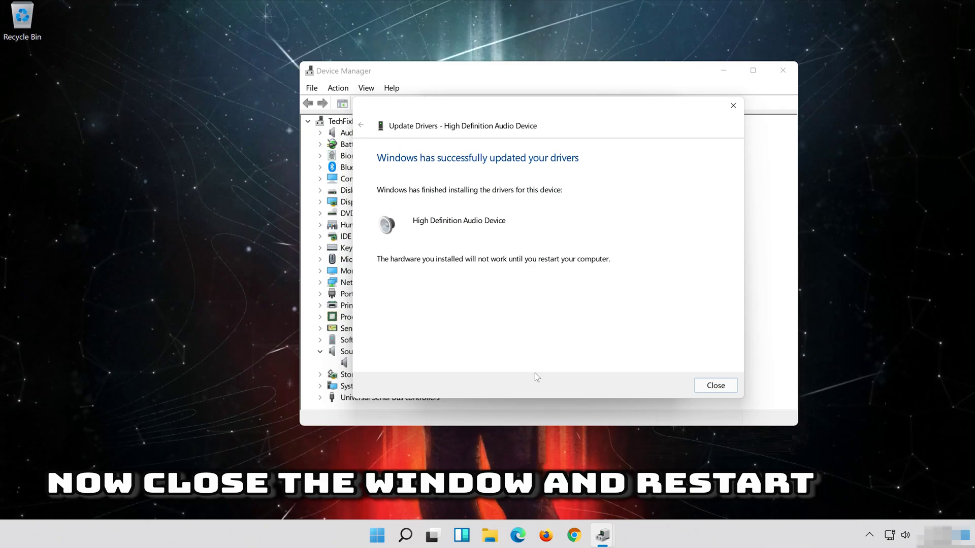
click(716, 384)
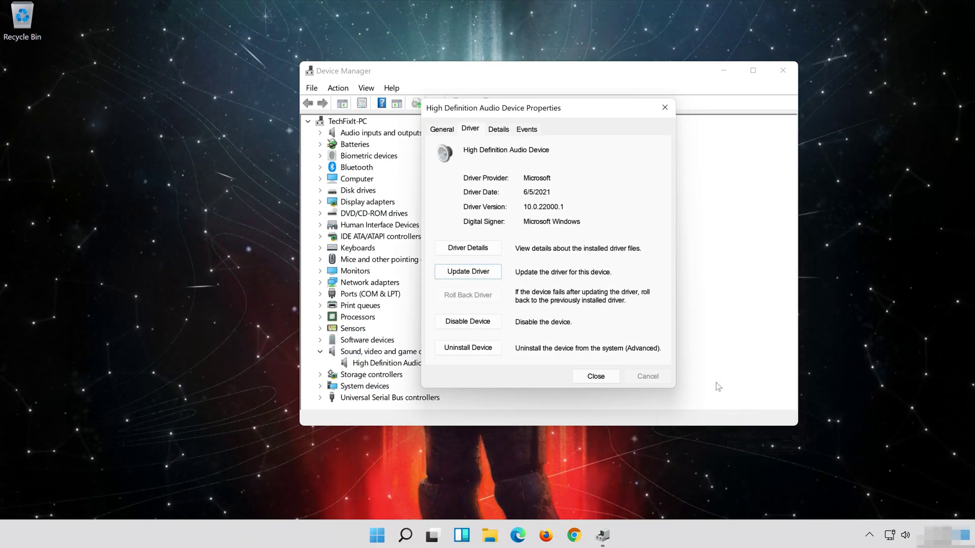
Step: Close the audio device's properties and agree to restart the computer to apply the hardware changes
click(595, 379)
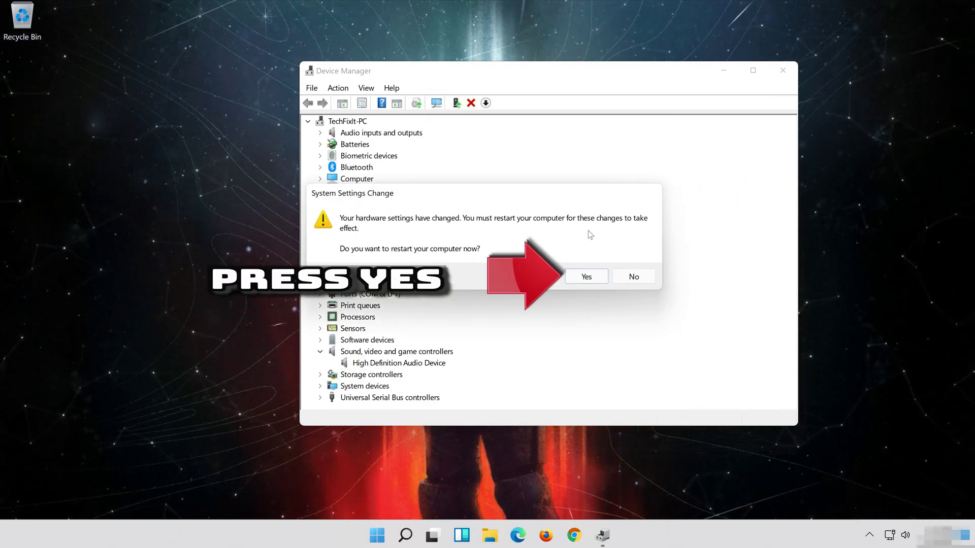
click(586, 279)
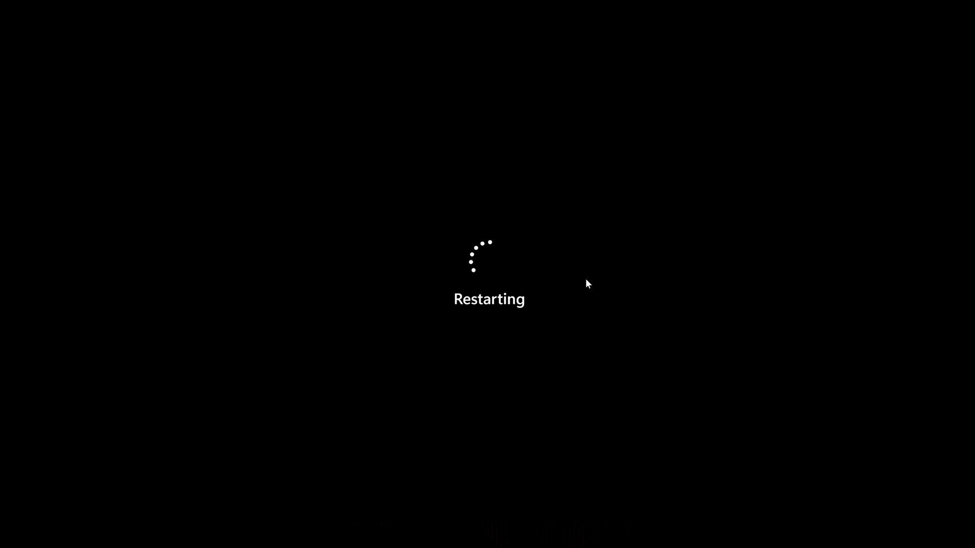